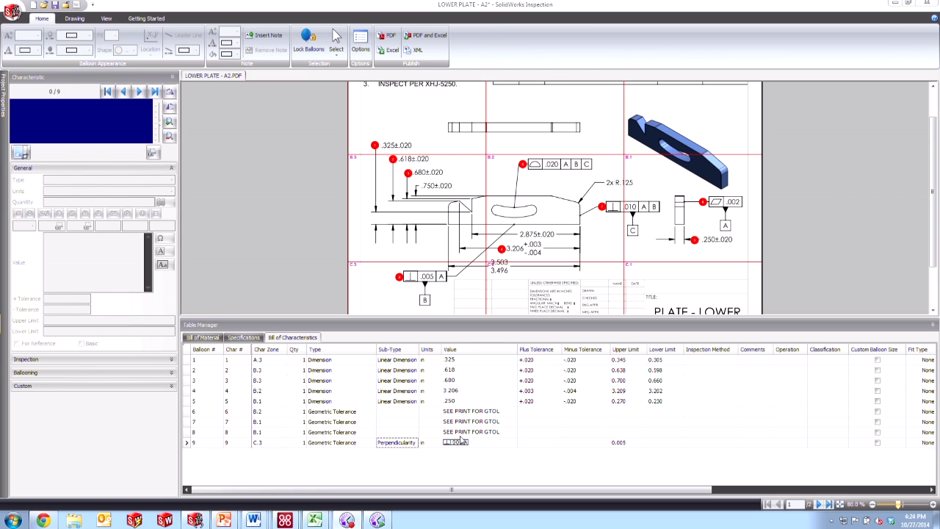
left_click(463, 433)
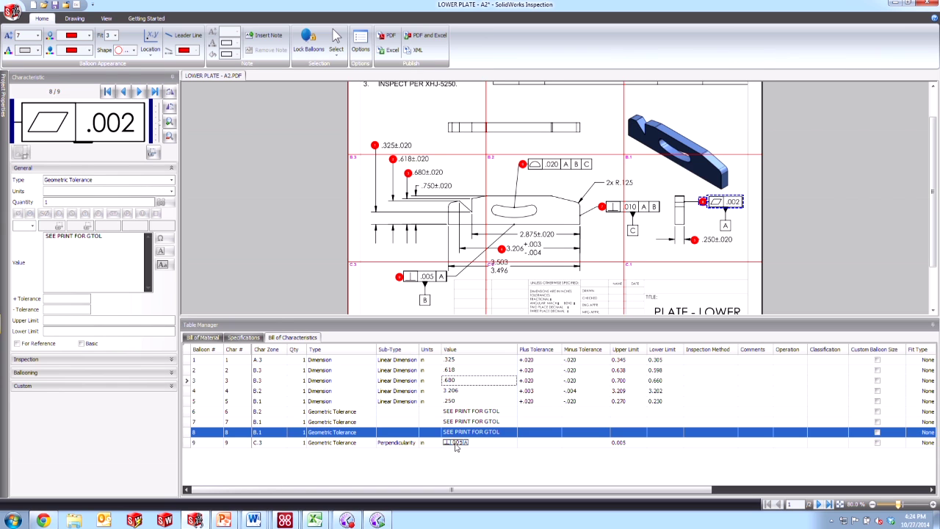
left_click(457, 444)
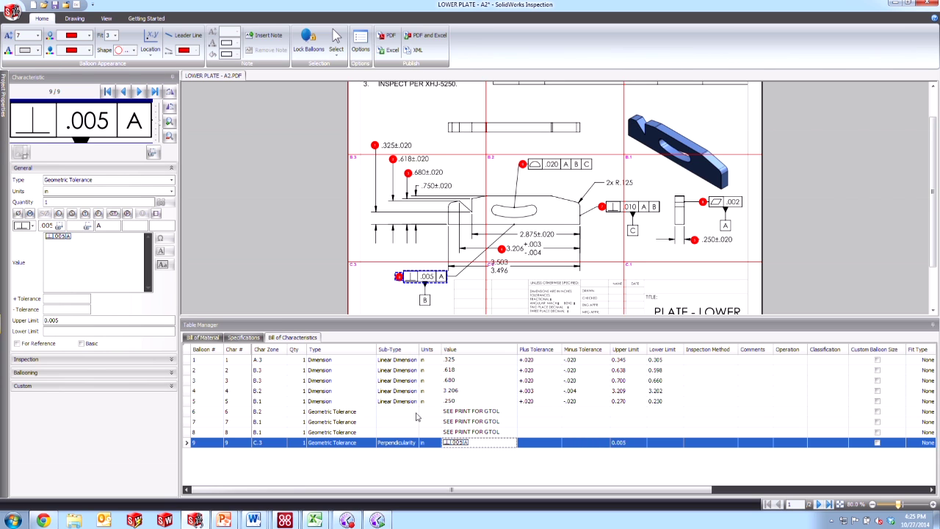
Set the geometric tolerance sub-type of characteristic 6 to Profile of a surface.
left_click(367, 413)
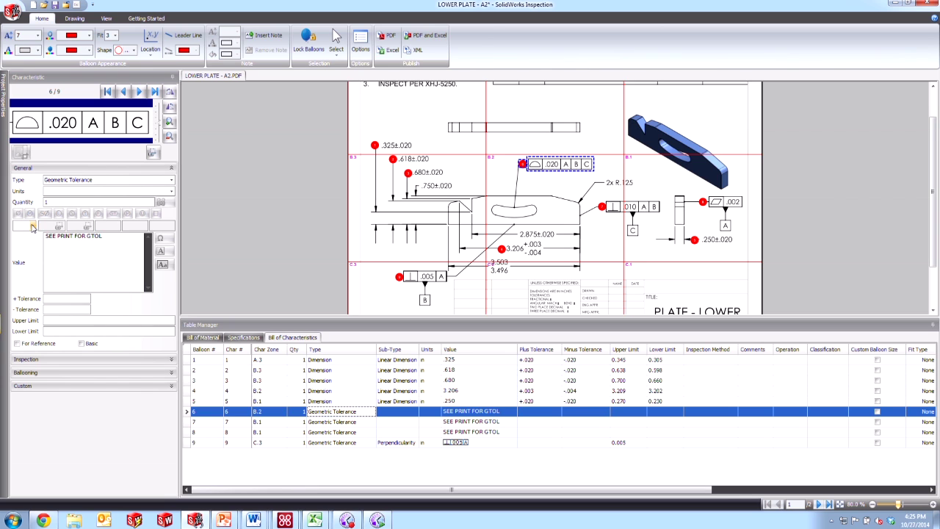
left_click(33, 228)
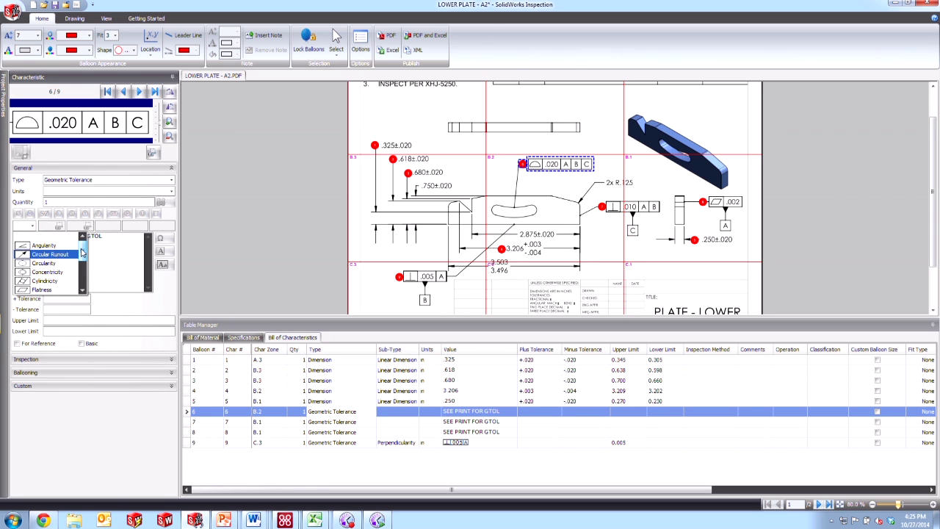
left_click_drag(82, 252, 83, 269)
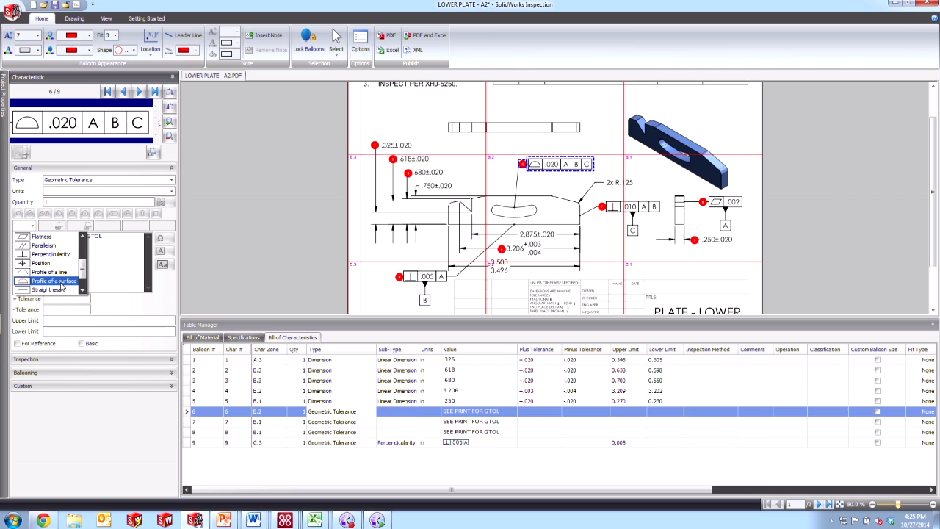
left_click(64, 289)
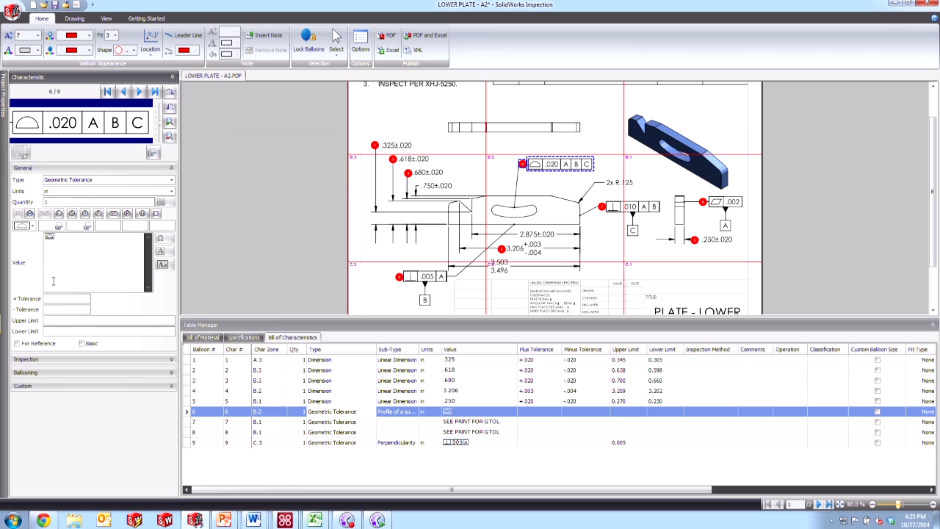
left_click(31, 226)
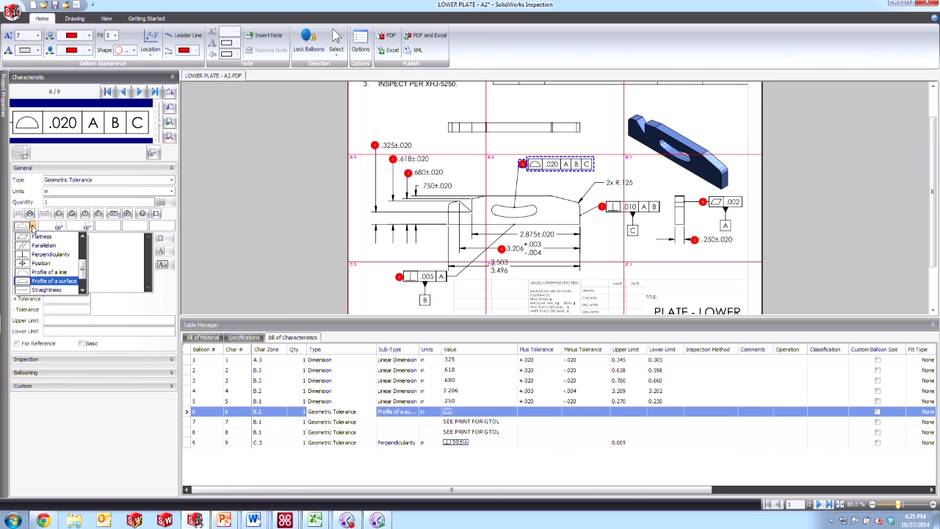
left_click(57, 281)
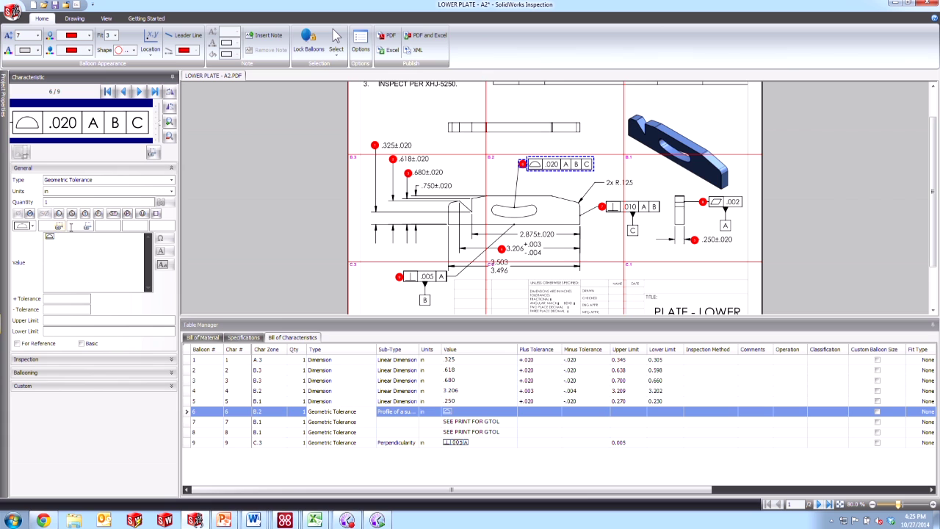
Extract the .020 tolerance value for characteristic 6 from its captured feature control frame image.
left_click(70, 126)
left_click(20, 152)
left_click(558, 292)
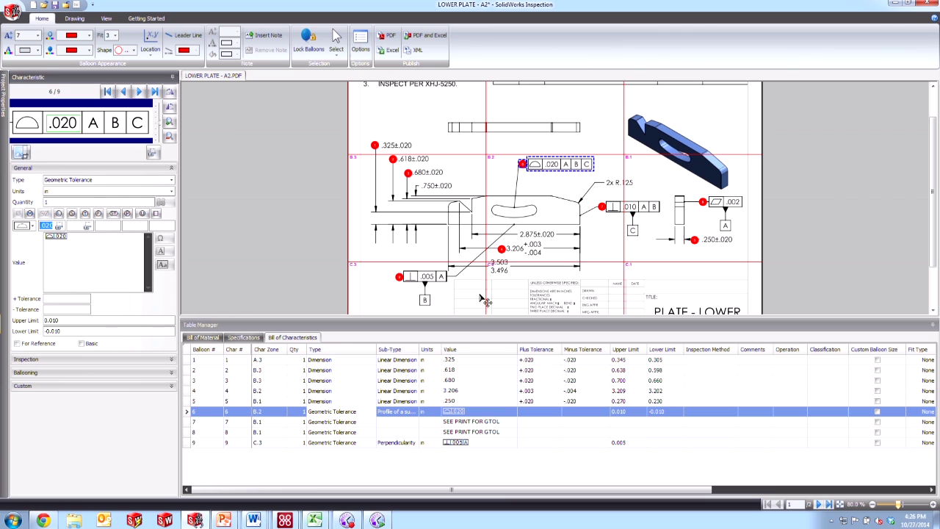
Enter A, B and C as the datum references of characteristic 6 and widen the table's Sub-Type column.
left_click(110, 224)
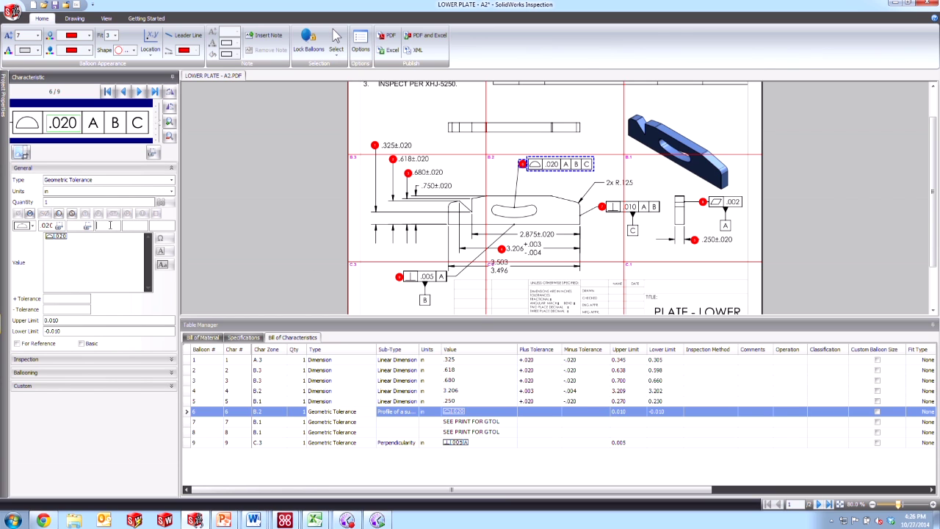
type("A")
type("V")
key("BackSpace")
type("B")
left_click(163, 224)
type("C")
left_click(416, 473)
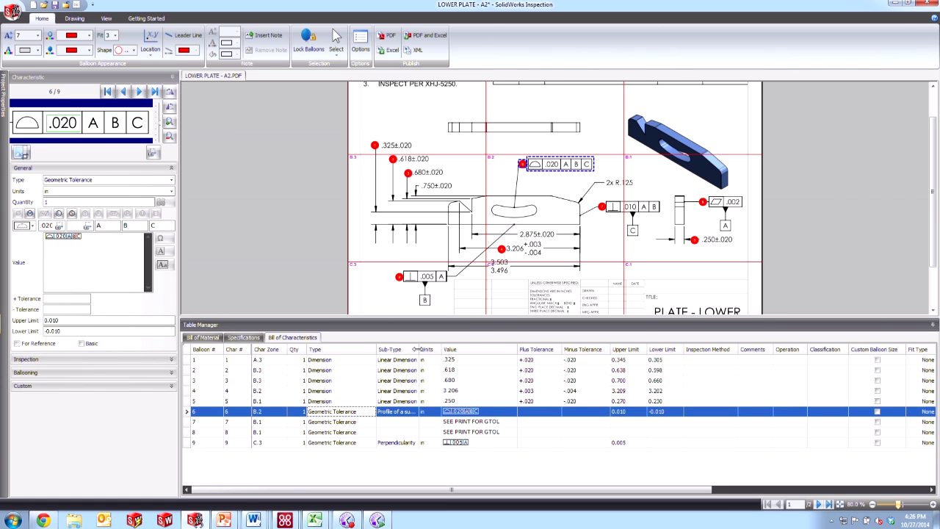
left_click_drag(417, 349, 447, 350)
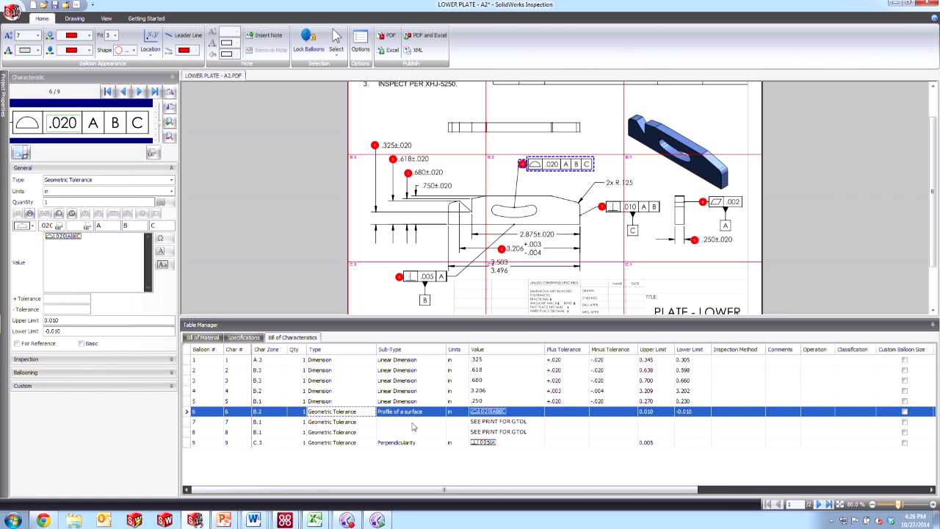
Export the inspection report to Excel with the AS9102 (Image captures).xlt template, replacing the existing LOWER PLATE - A2-FAIR.xlsx.
left_click(378, 51)
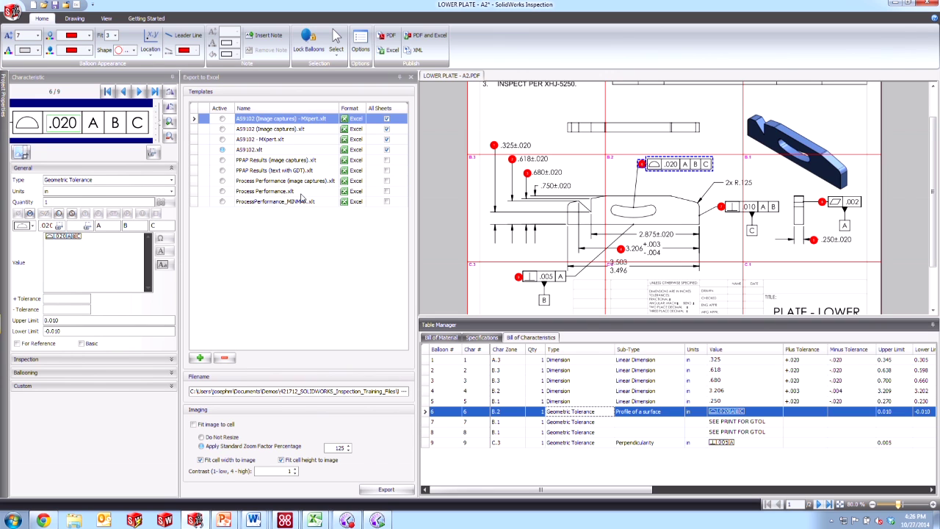
left_click(222, 130)
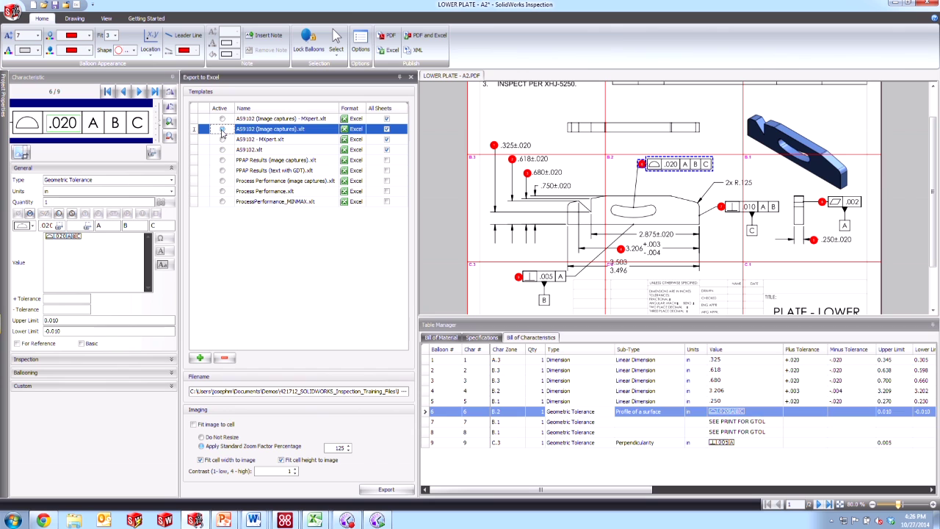
left_click(386, 489)
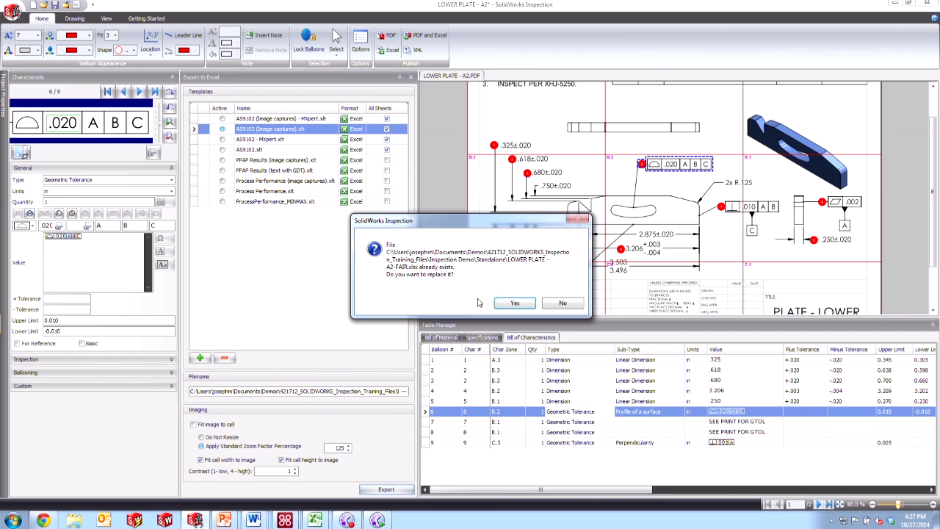
left_click(563, 307)
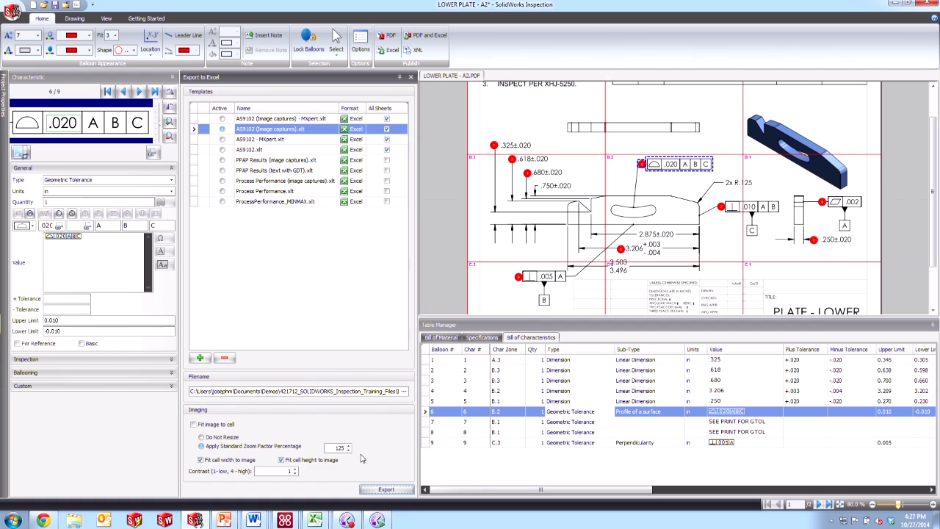
Switch to the exported LOWER PLATE workbook in Excel, examine the captured requirement images on Form3, and close it.
mouse_move(340, 523)
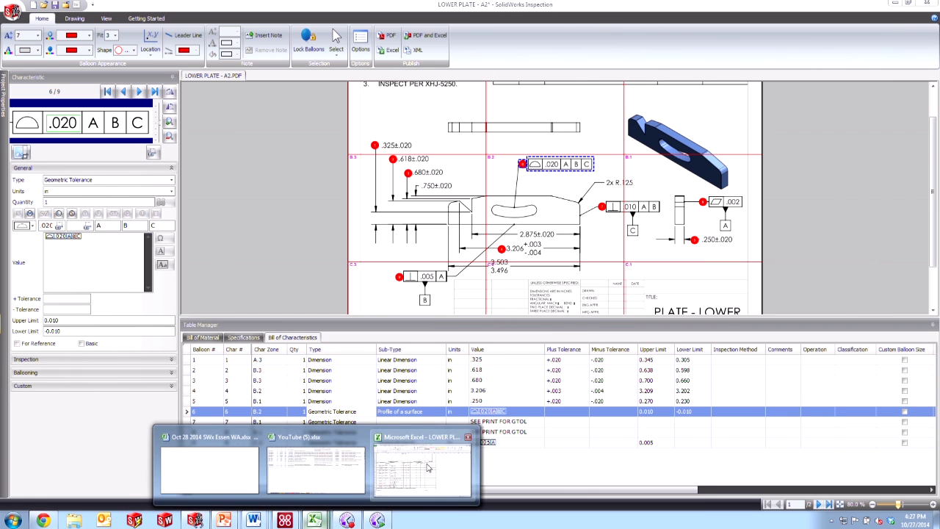
left_click(422, 466)
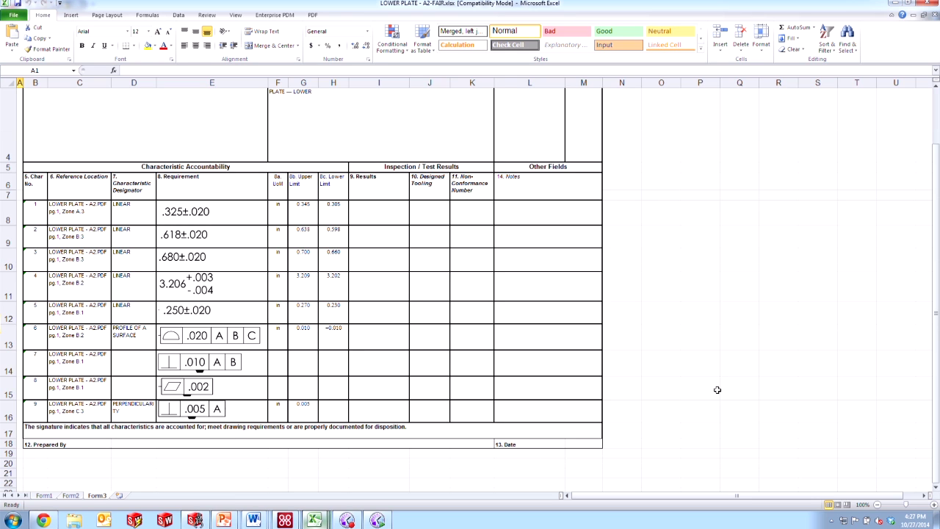
left_click(929, 4)
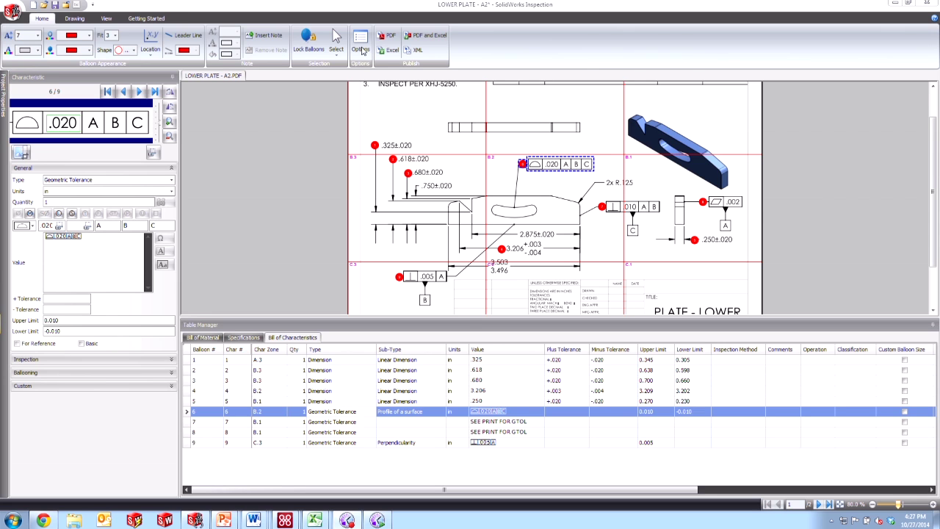
Export the report to Excel again with the text-based AS9102.xlt template, replacing the existing LOWER PLATE - A2-FAIR.xlsx.
left_click(389, 49)
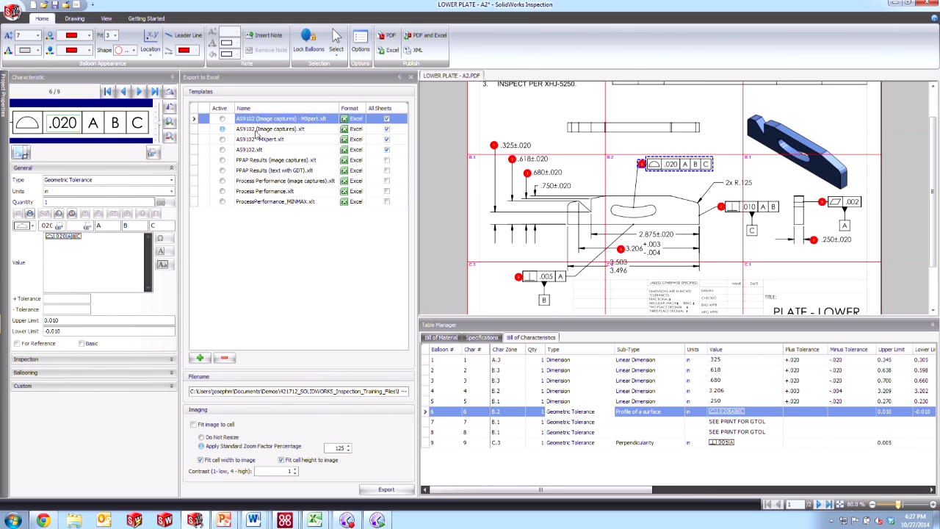
left_click(222, 149)
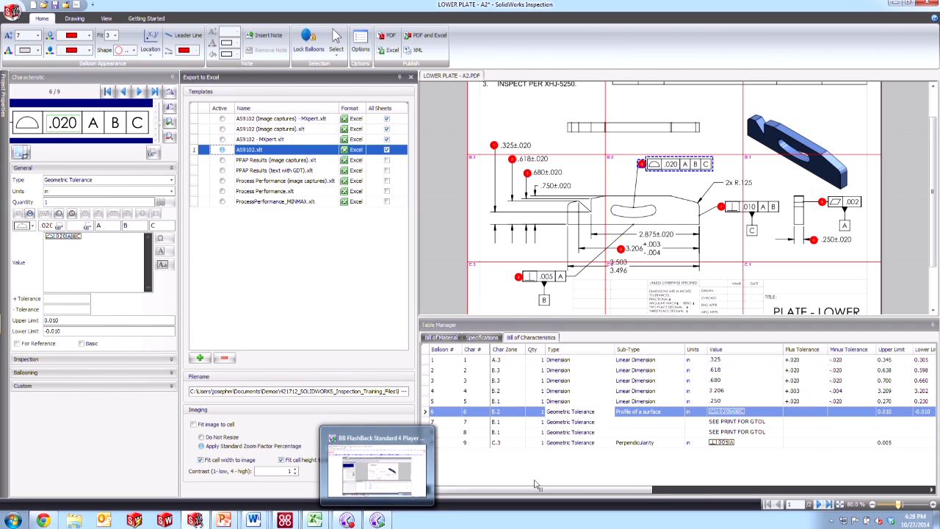
left_click(402, 490)
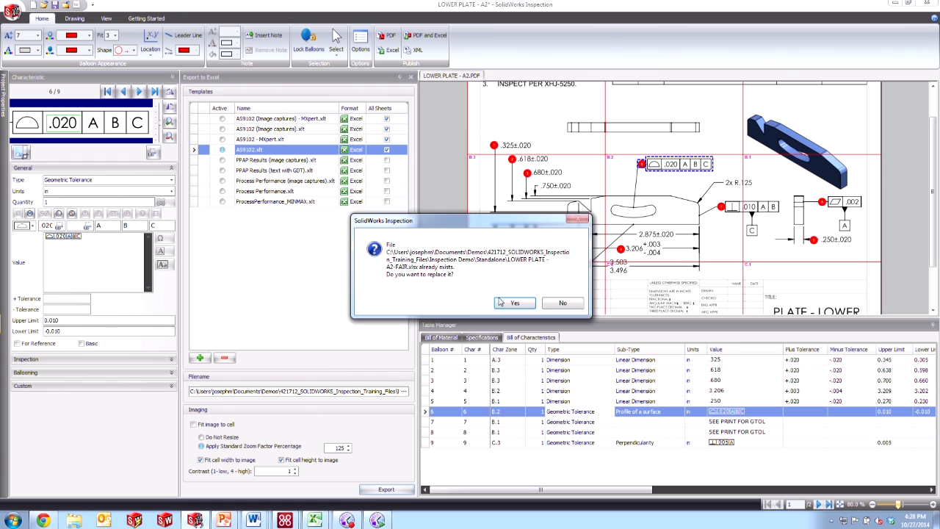
left_click(500, 302)
Switch to the new LOWER PLATE workbook in Excel, examine the Form3 requirement values, and return to SolidWorks Inspection.
mouse_move(313, 520)
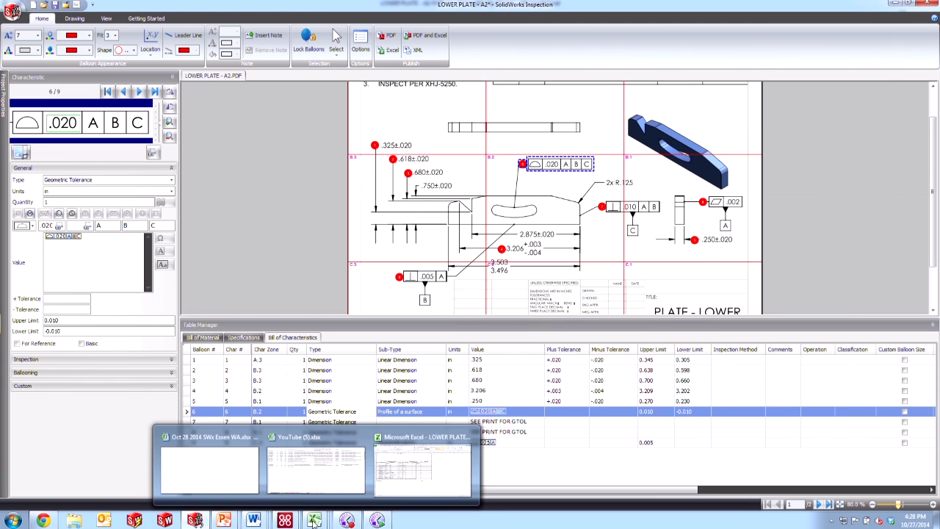
left_click(422, 466)
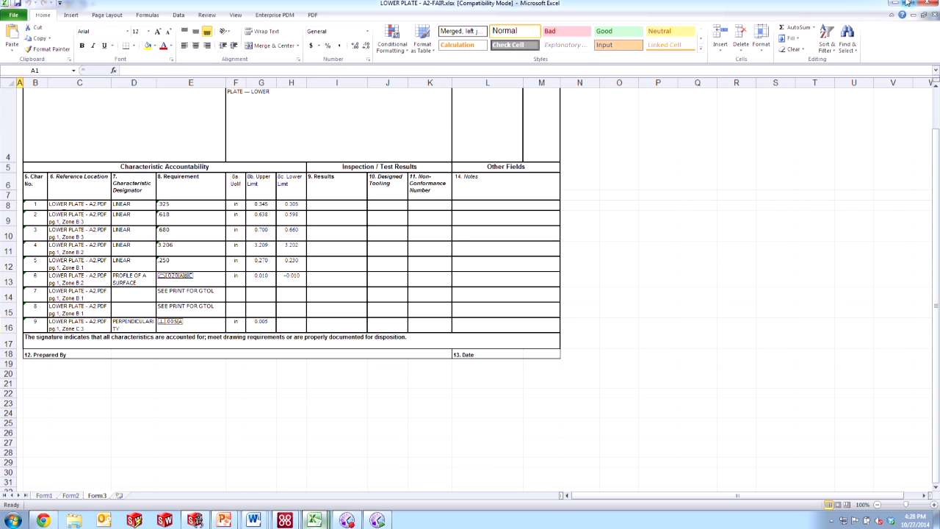
left_click(893, 3)
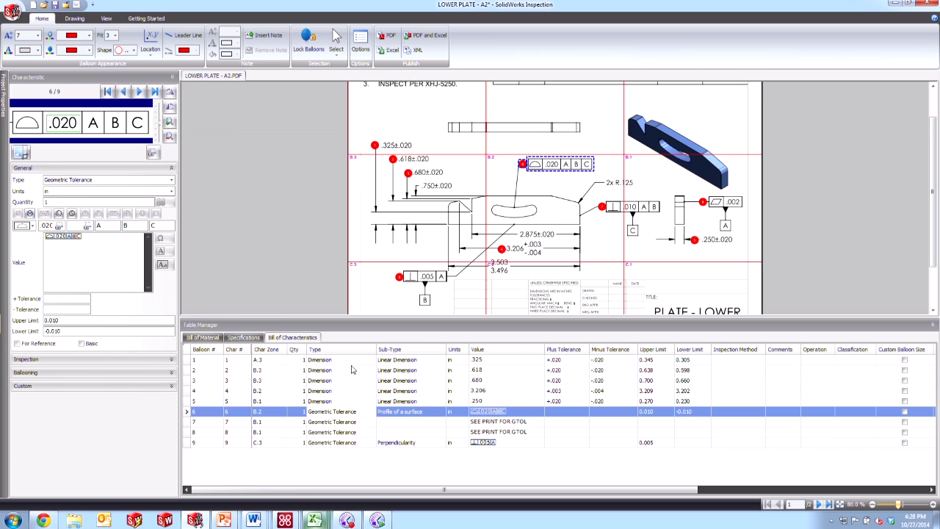